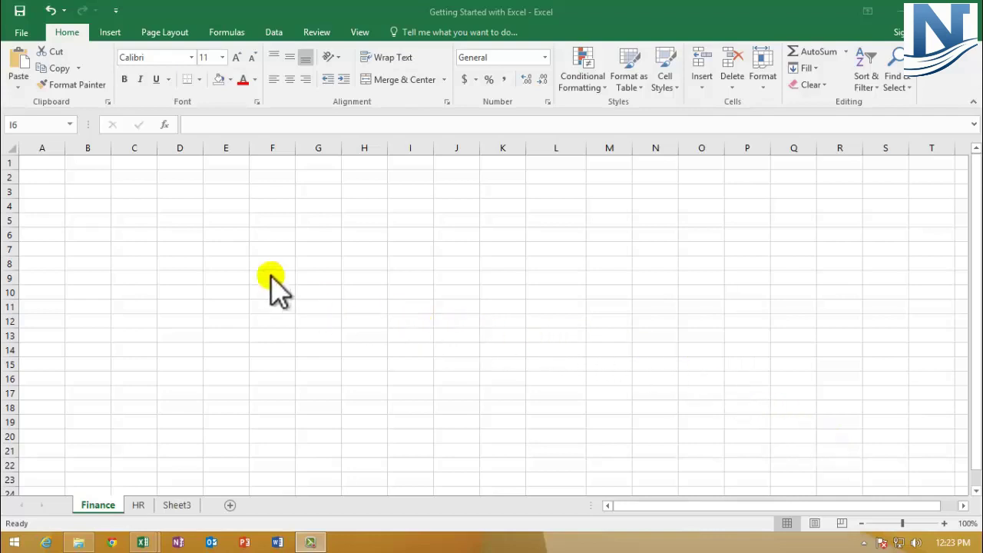
- Enter January in cell A2
click(37, 177)
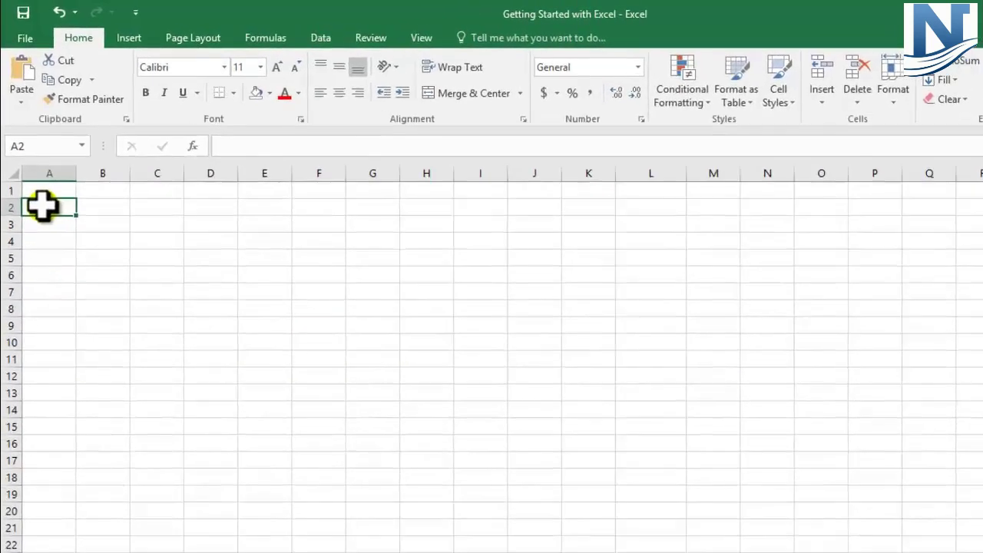
text(Janu)
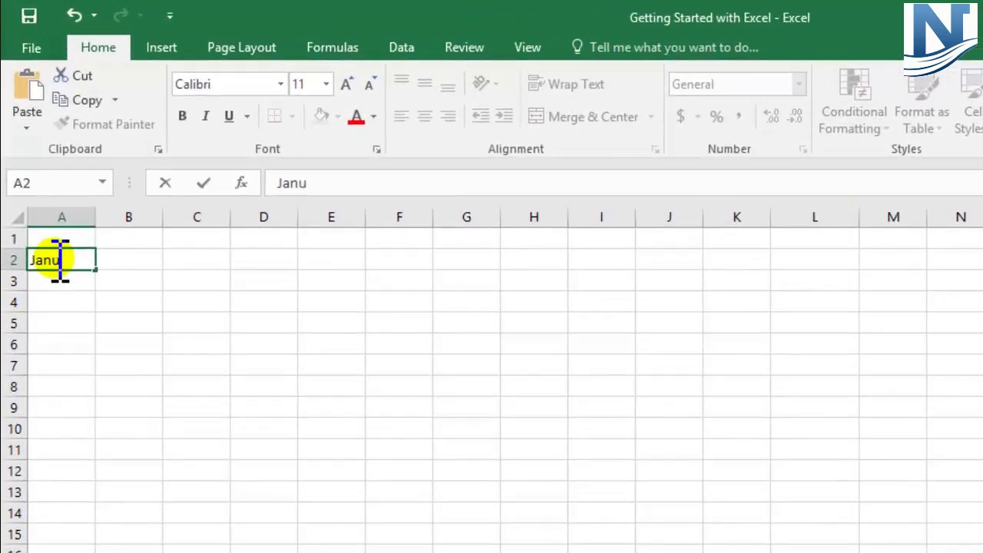
text(ary)
key(Return)
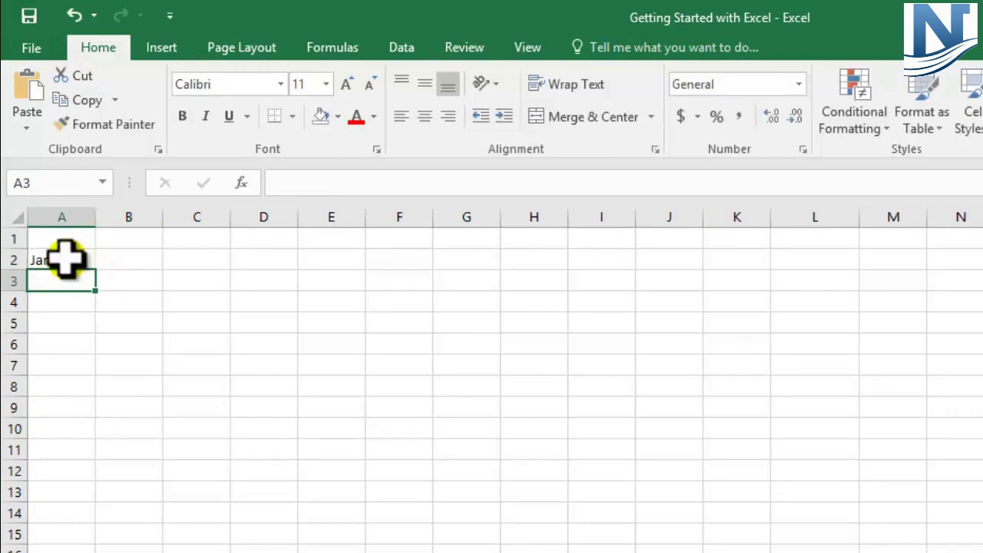
- Move the active cell from A2 down column A to A15
click(64, 261)
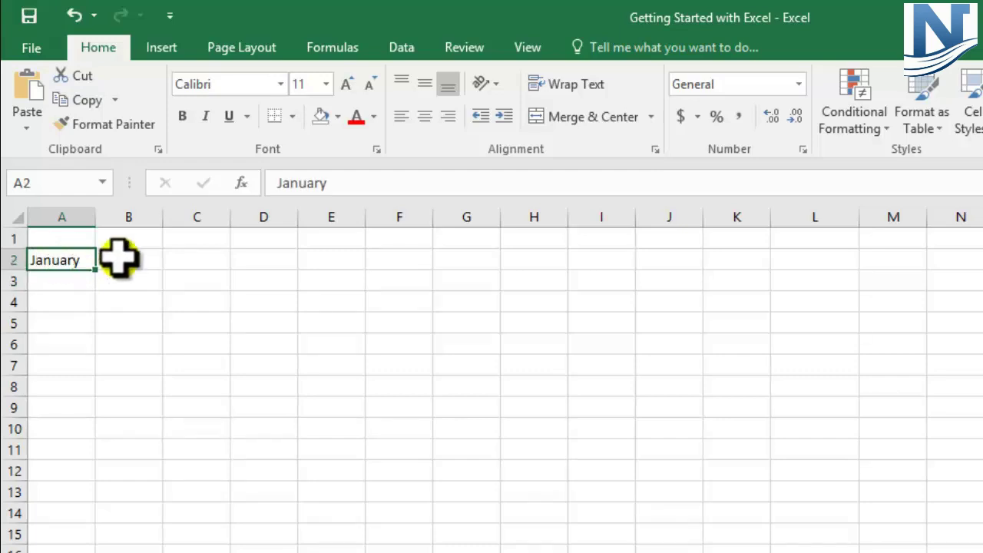
key(Return)
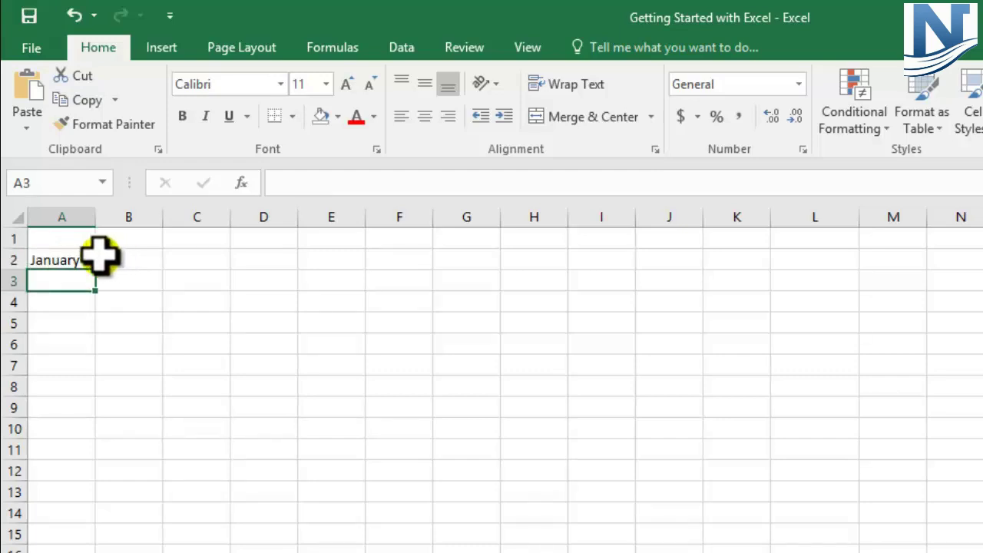
click(63, 263)
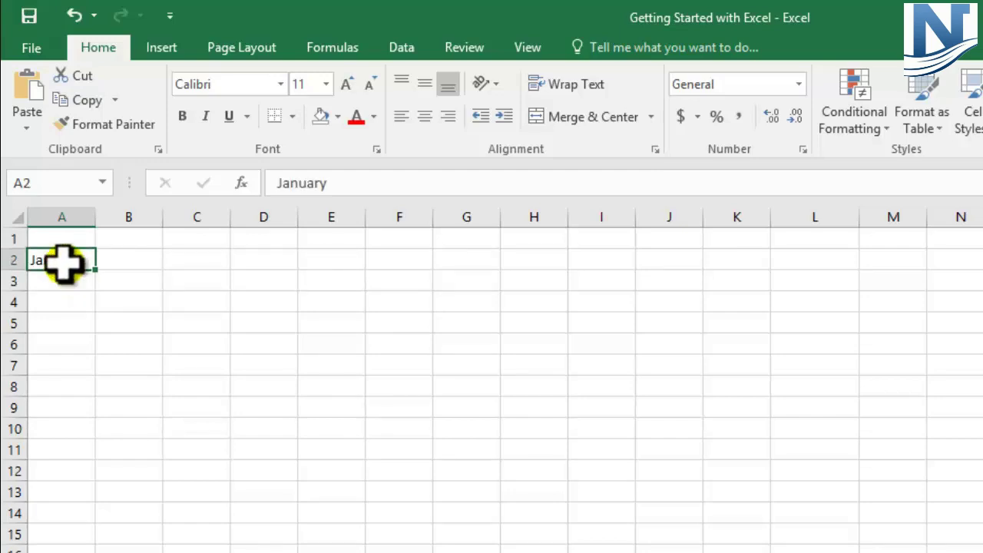
key(Down)
key(Down)
key(Down)
key(Down)
key(Down)
key(Down)
key(Down)
key(Down)
key(Down)
key(Down)
key(Down)
key(Down)
key(Down)
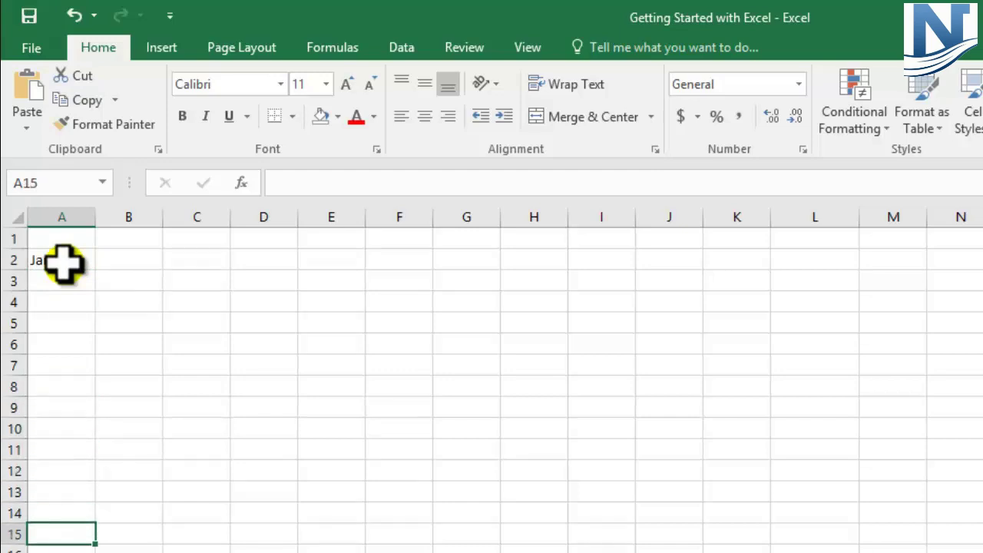
- Move the active cell across row 2 from A2 as far as H2, and return to A2
click(63, 263)
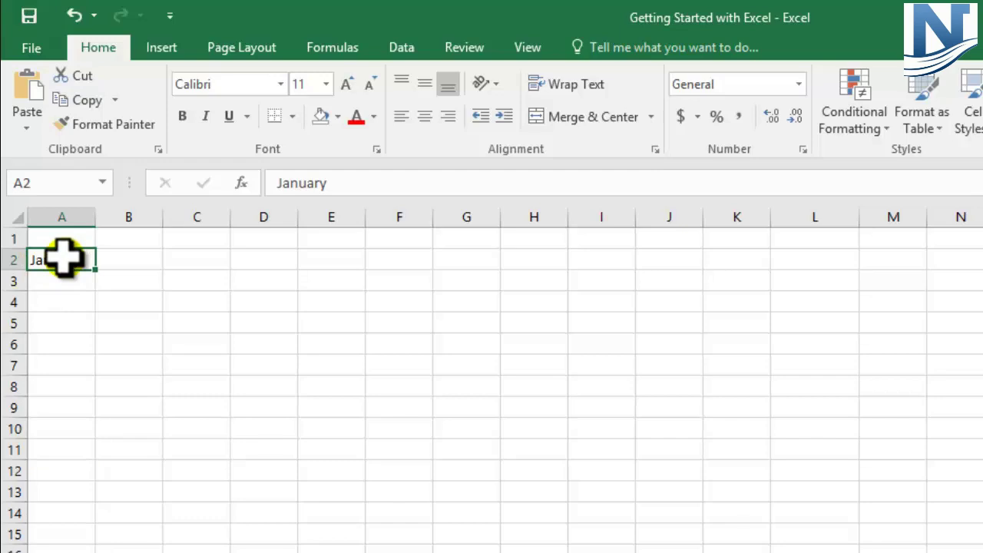
click(115, 257)
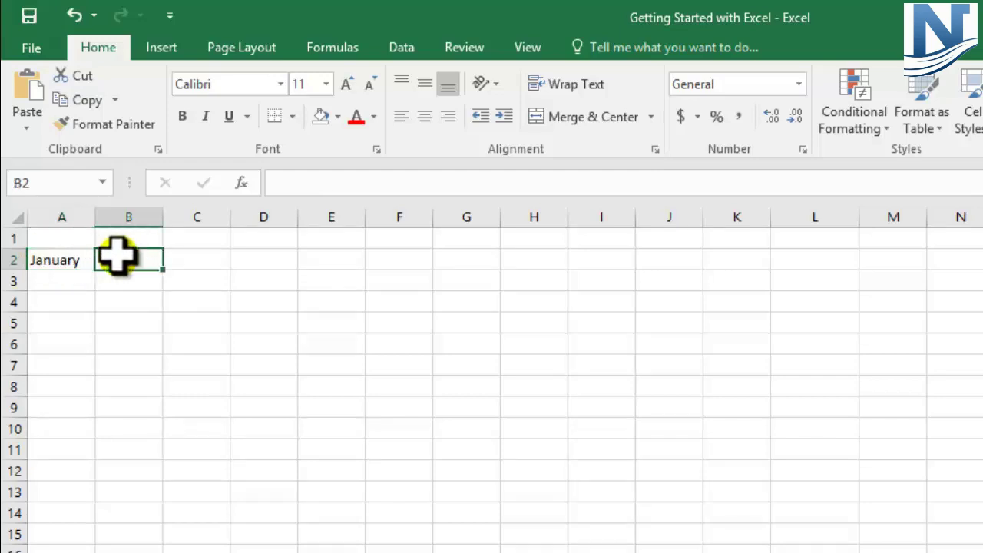
click(67, 263)
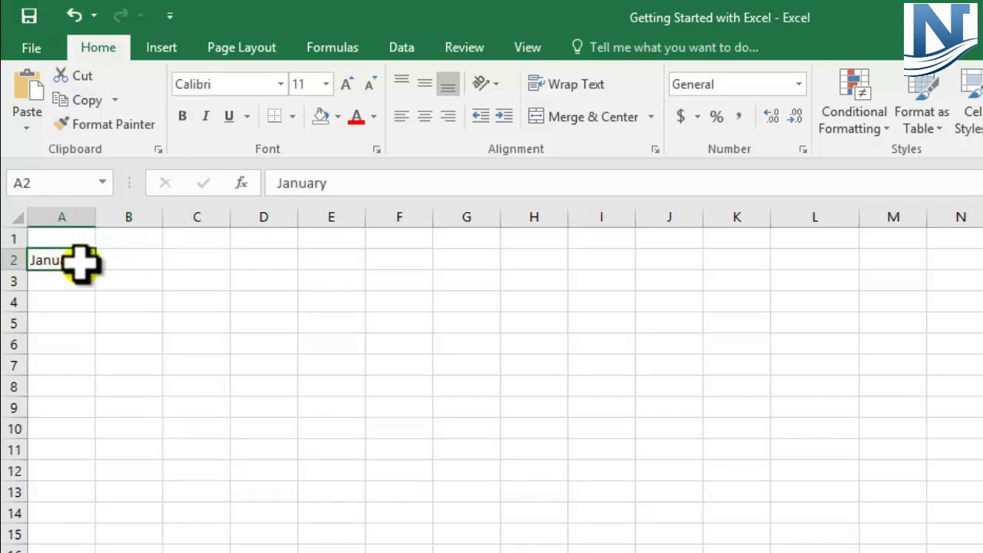
key(Right)
key(Right)
key(Right)
key(Right)
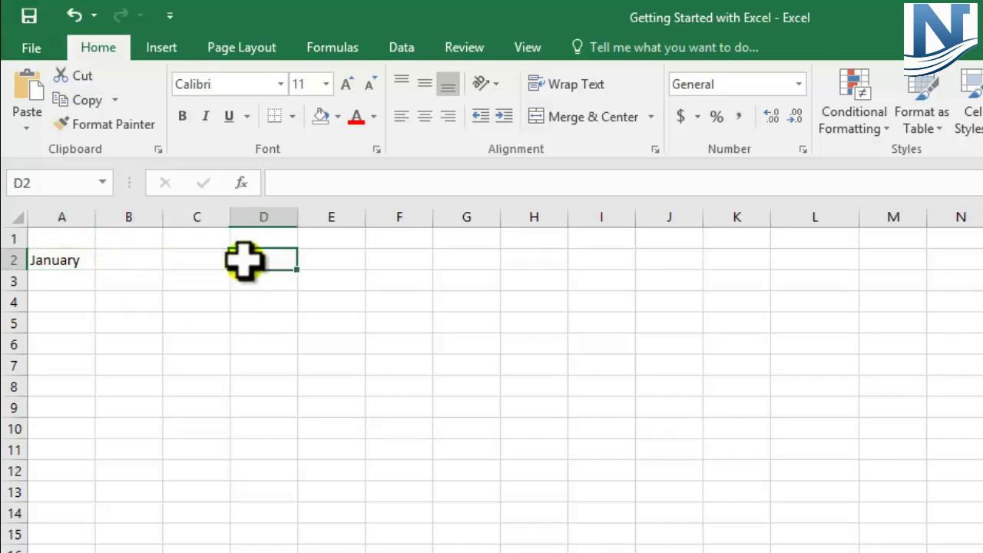
click(66, 259)
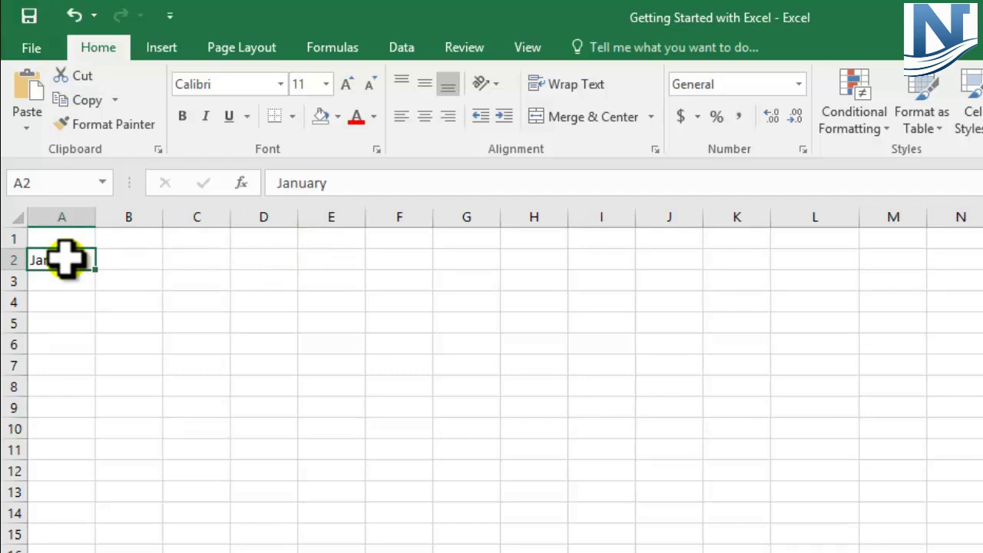
key(Right)
key(Right)
key(Right)
key(Right)
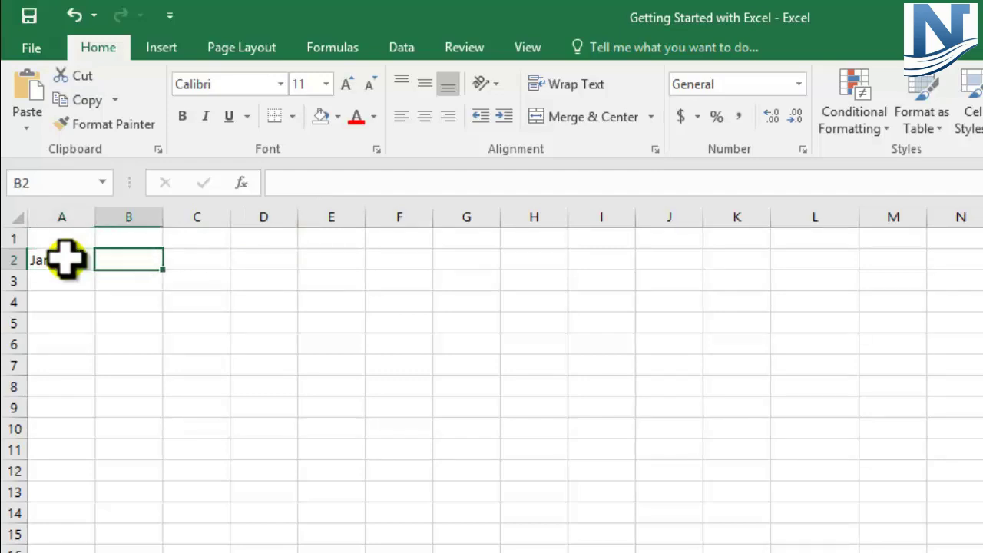
key(Right)
key(Right)
key(Right)
key(Right)
key(Right)
key(Right)
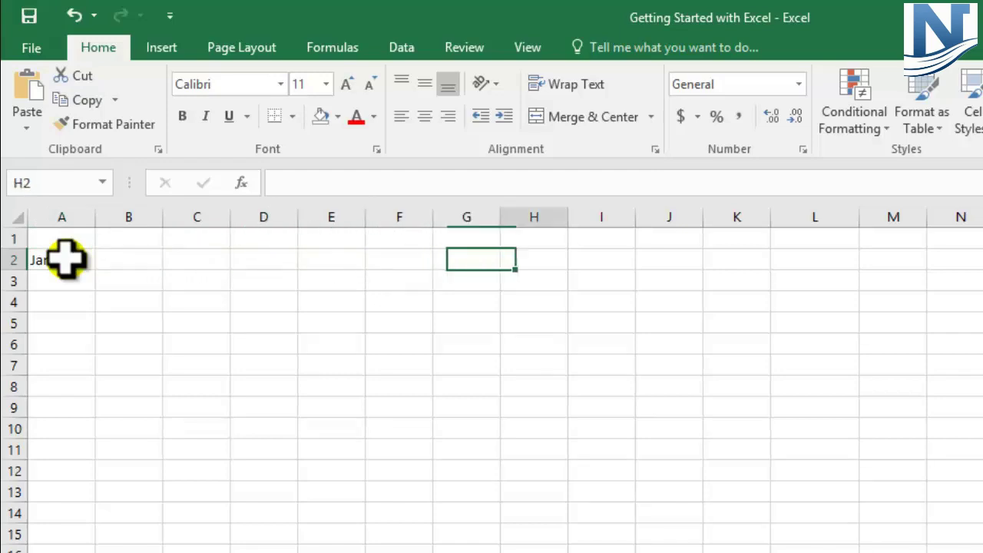
key(Home)
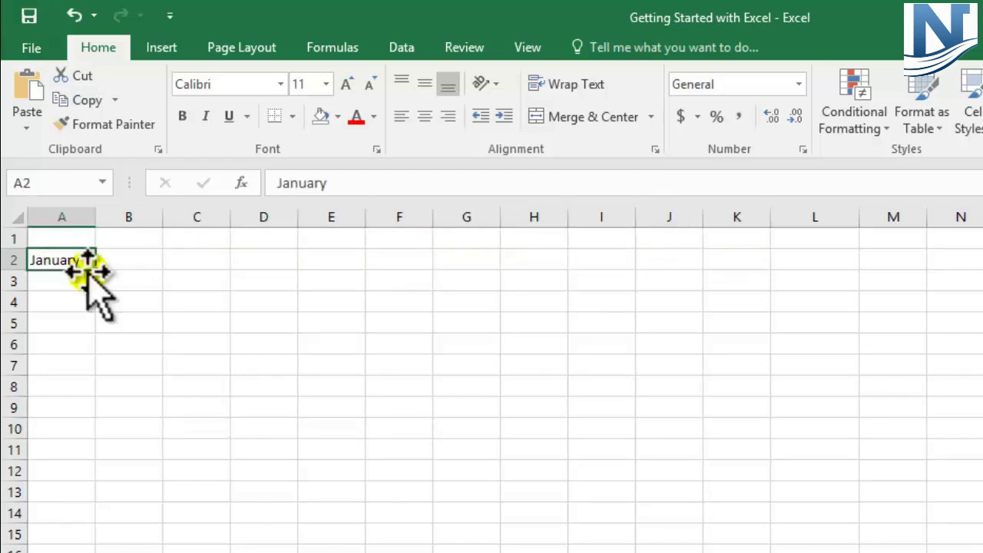
- Enter the misspelled month name "Febrary" in cell A3, directly below January
click(48, 281)
text(Fe)
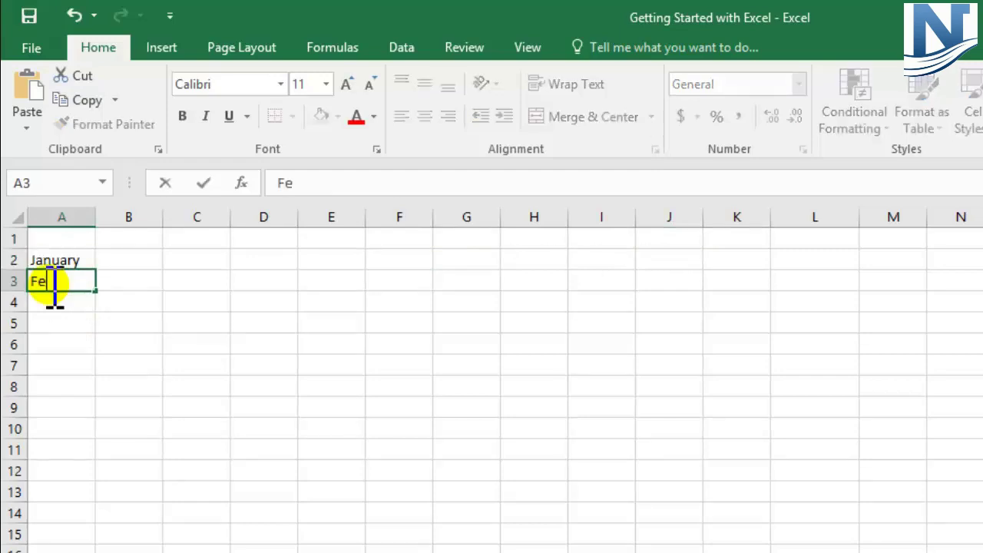
text(bruary)
key(Return)
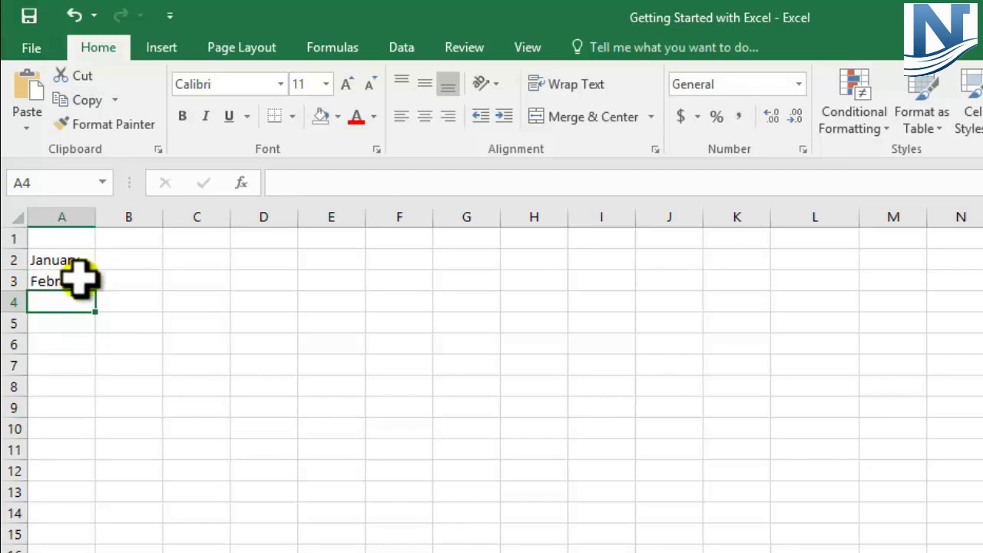
- Correct the misspelled month name in cell A3 to February
click(80, 281)
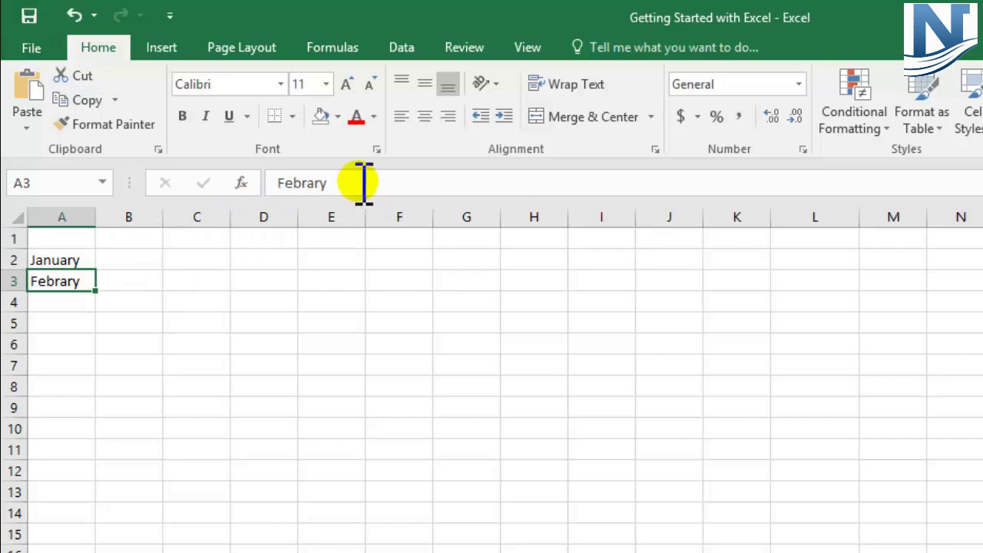
click(311, 184)
key(Delete)
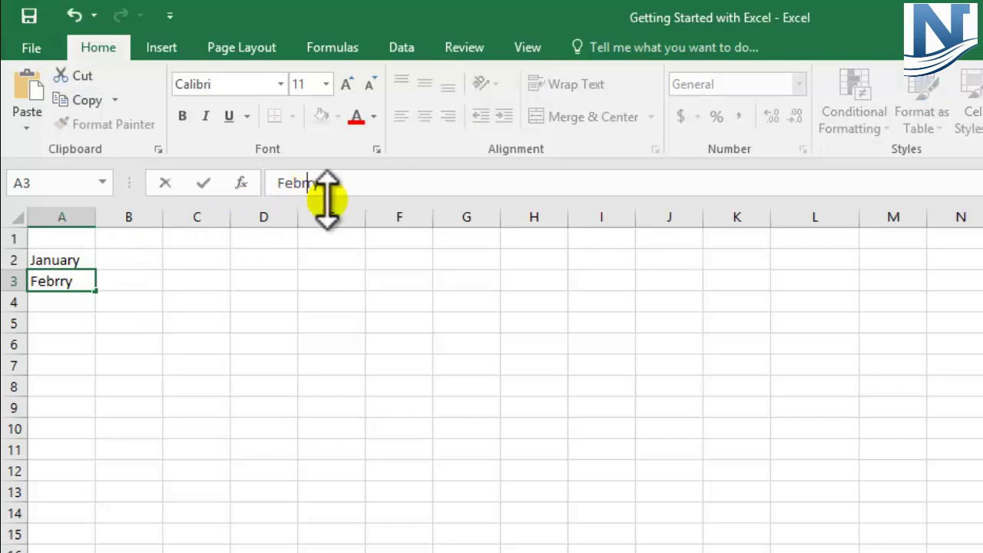
text(ua)
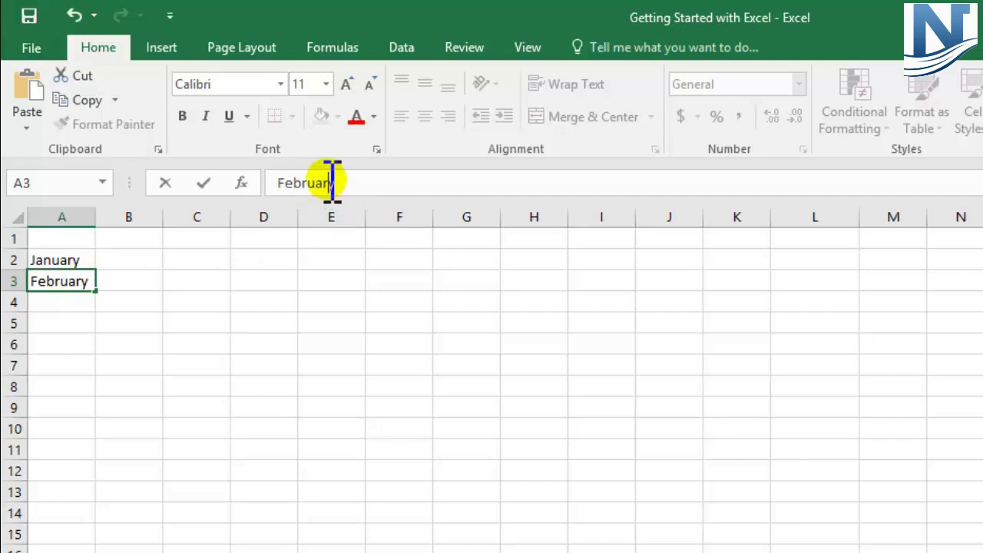
key(Left)
key(Left)
key(Left)
key(Left)
key(Left)
key(Left)
key(Right)
key(Right)
key(Right)
key(Right)
key(Right)
key(Left)
key(Left)
key(Left)
key(Return)
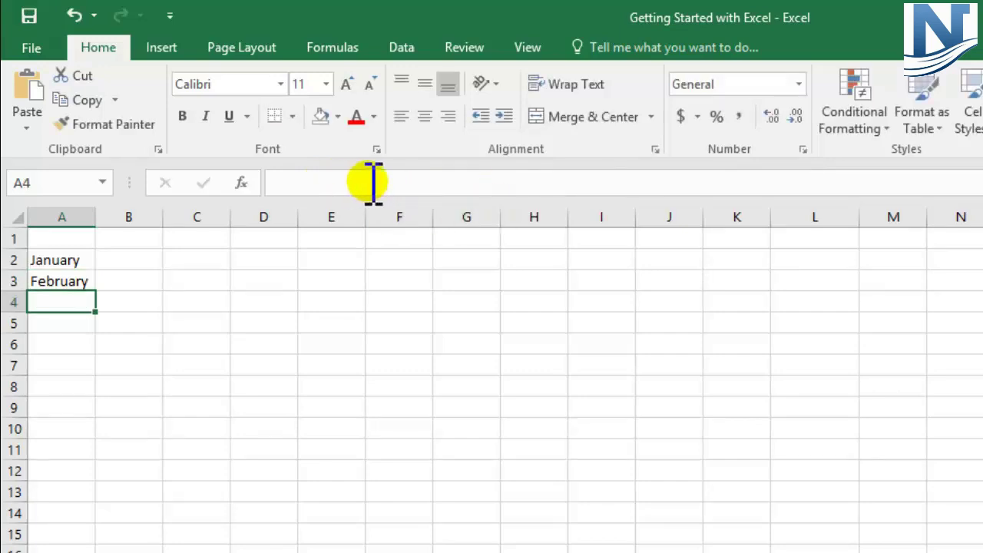
- Try out direct in-cell editing on the month name in cell A3 and leave edit mode
click(330, 183)
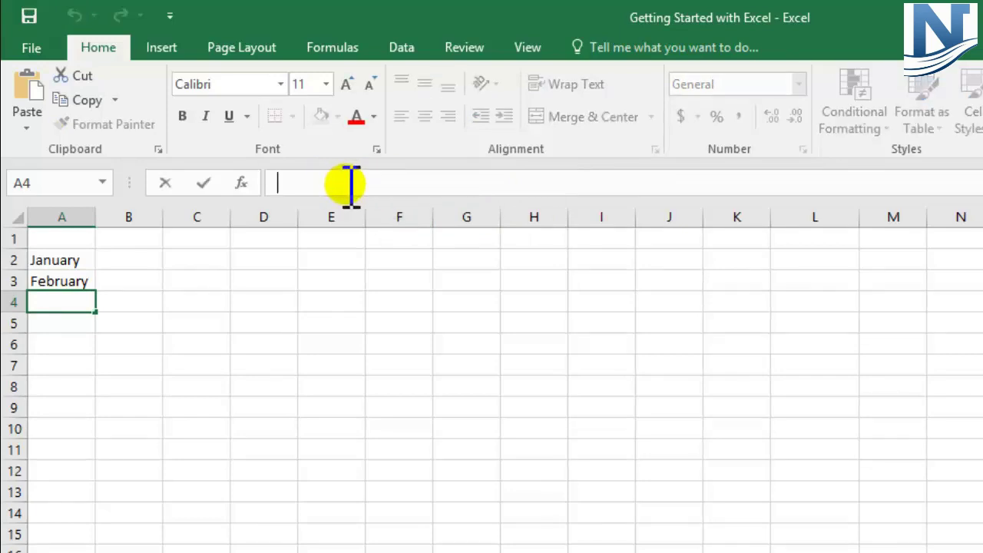
click(79, 283)
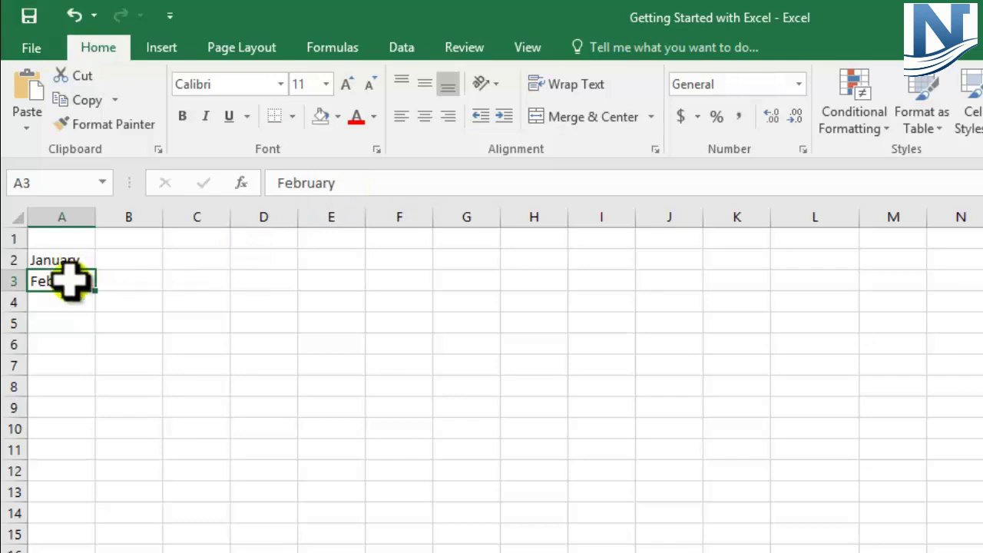
double_click(75, 281)
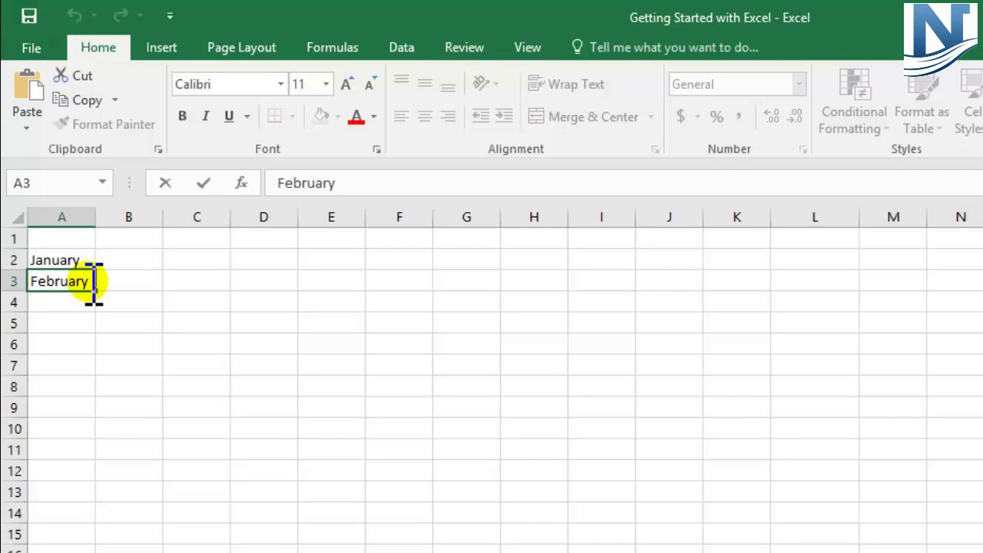
click(129, 407)
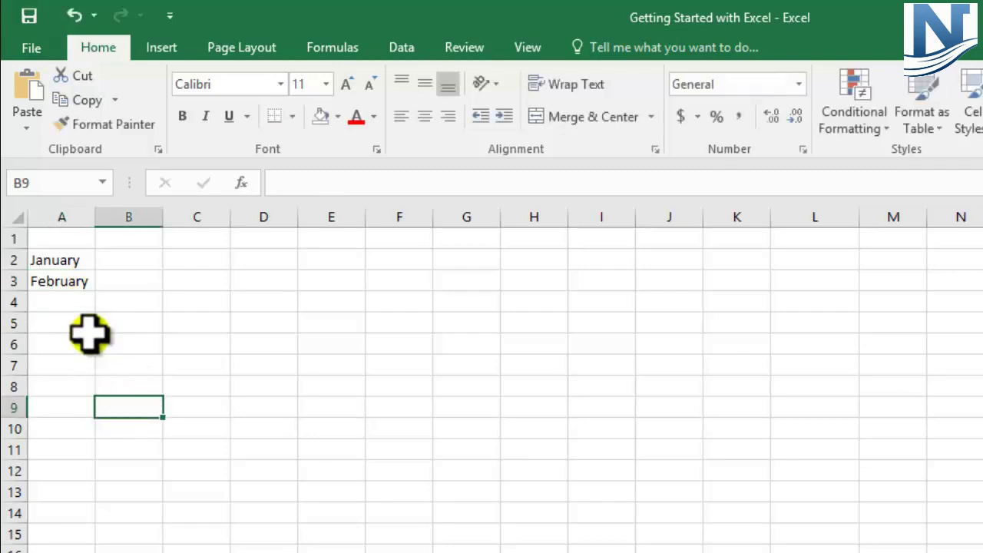
click(59, 280)
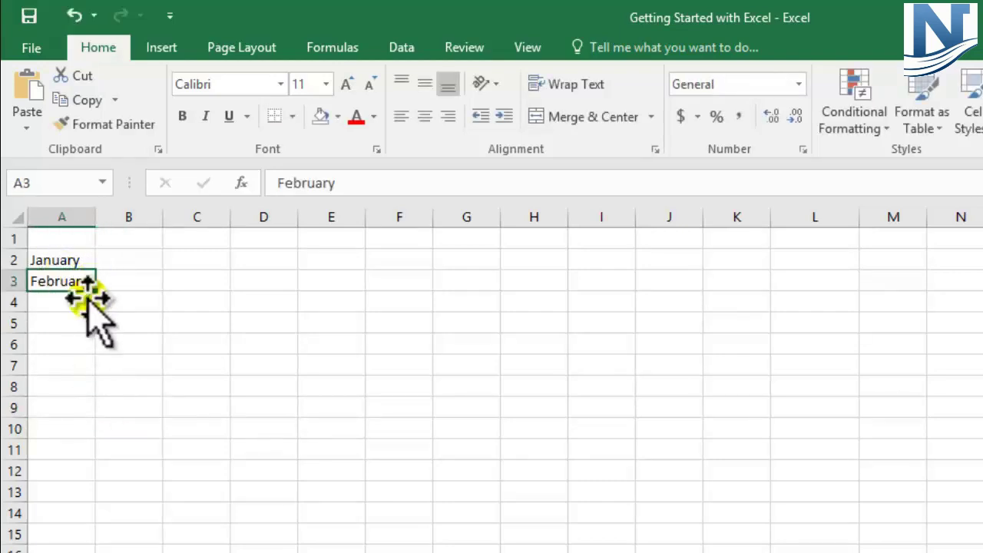
key(F2)
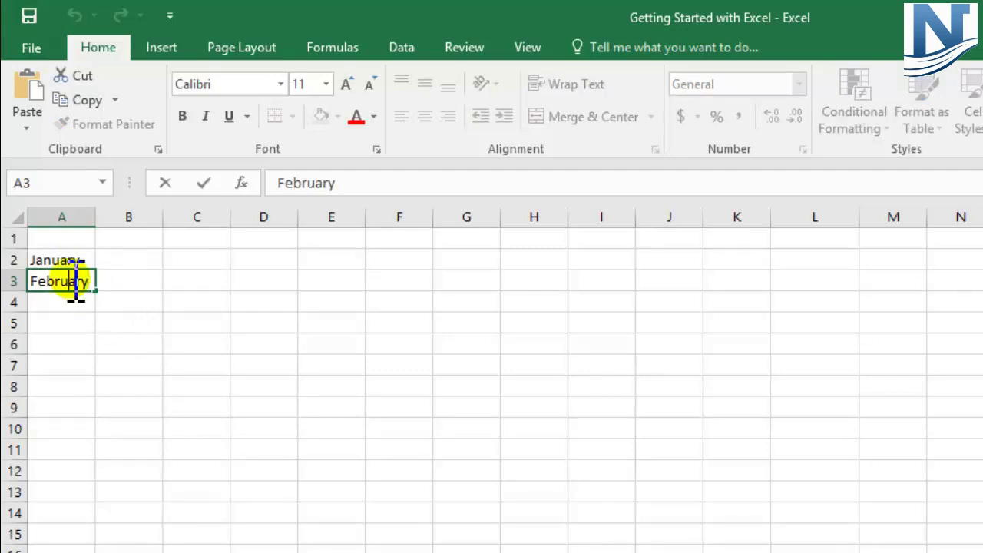
key(Escape)
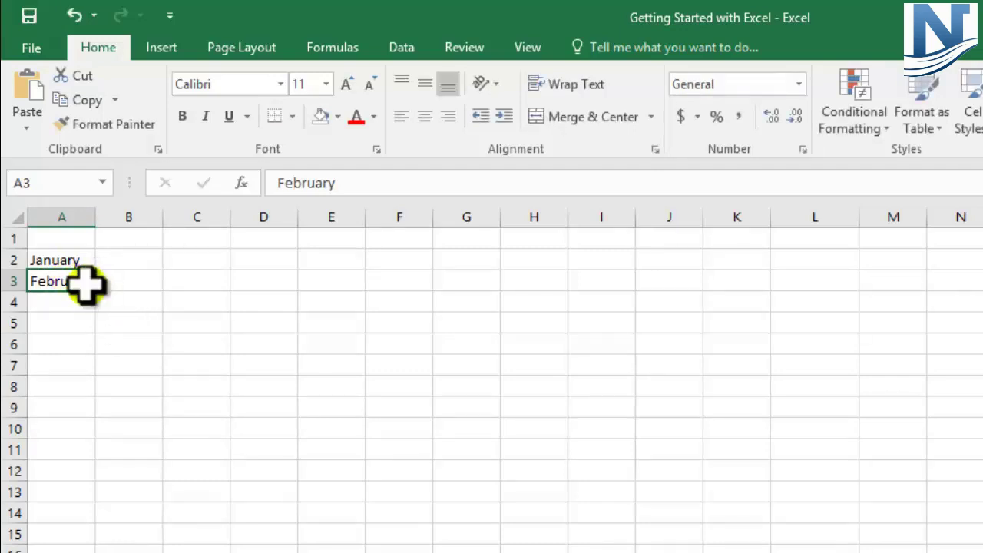
key(F2)
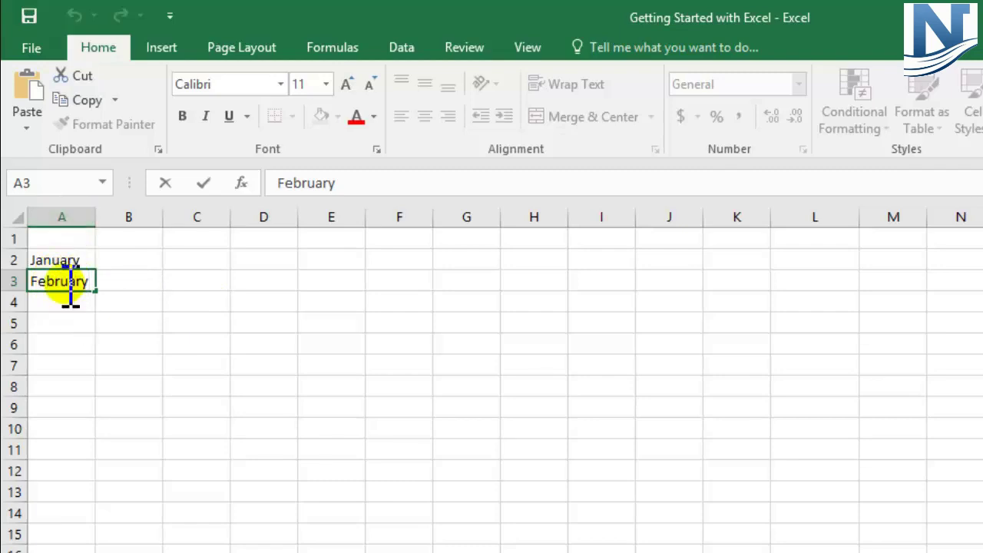
key(ctrl+Return)
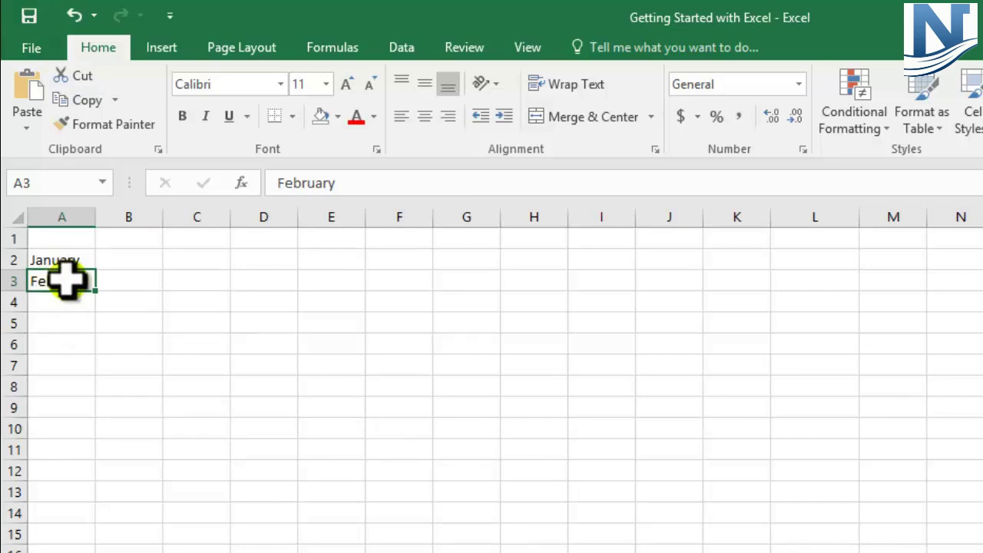
drag(67, 262, 70, 284)
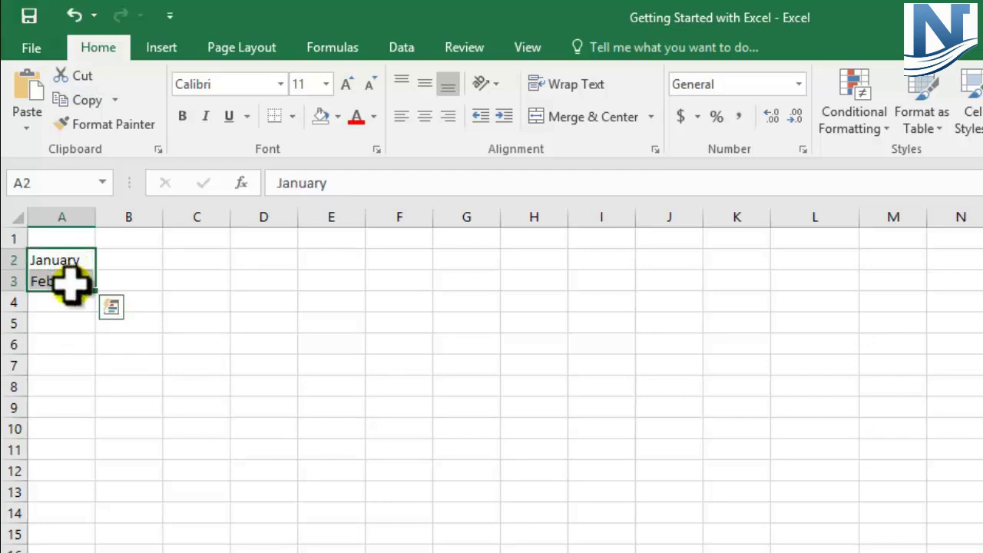
click(70, 306)
click(69, 324)
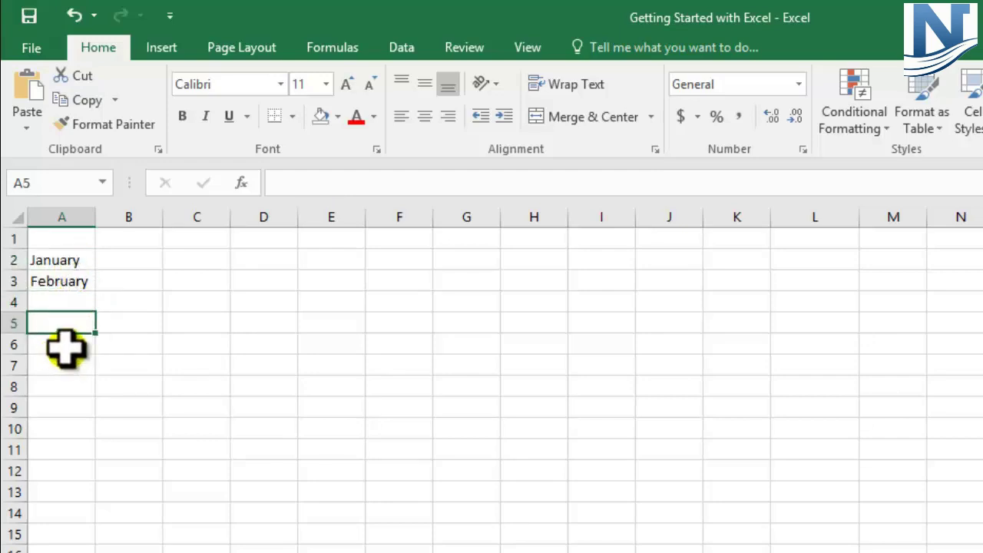
click(70, 369)
click(69, 405)
click(54, 302)
click(66, 324)
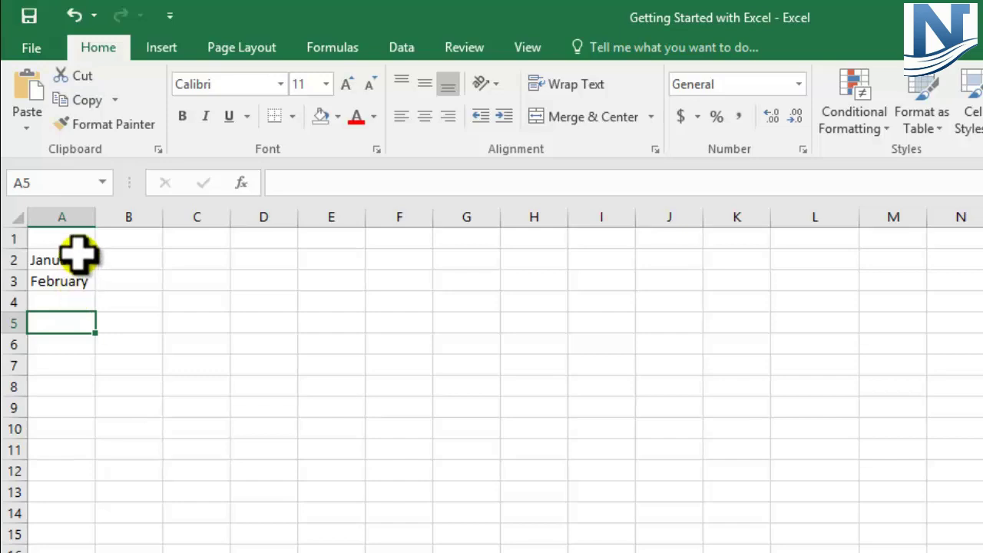
drag(79, 254, 84, 278)
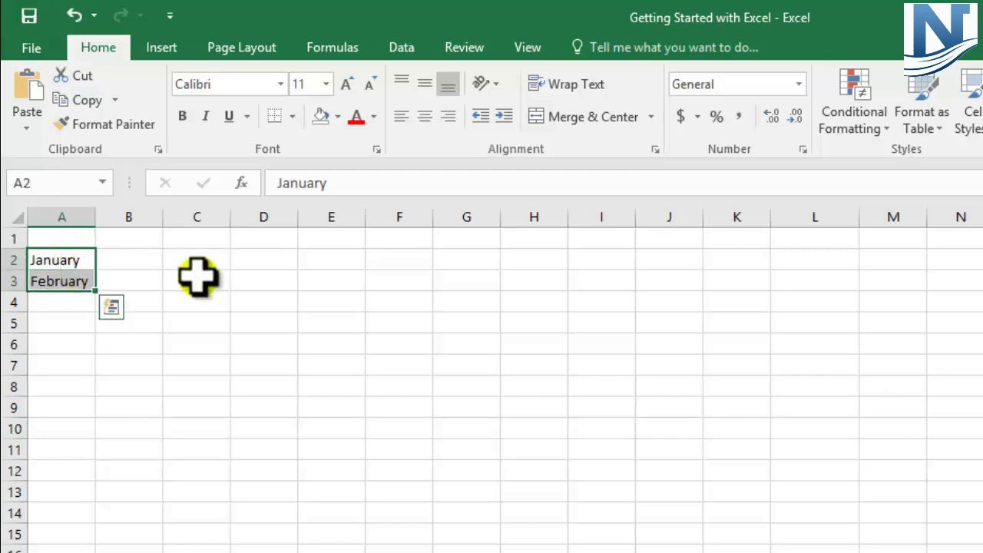
click(60, 258)
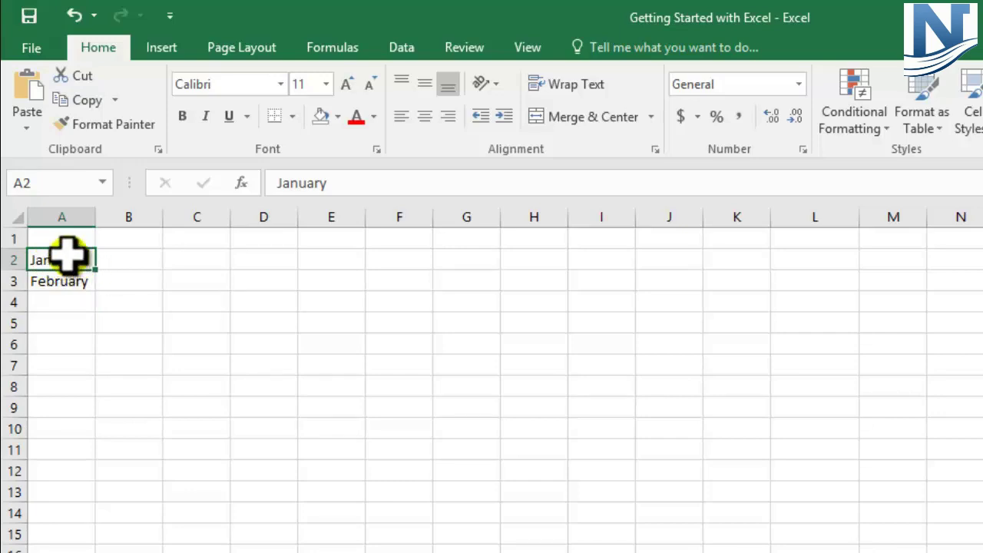
- Fill the month series from January and February in A2:A3 down column A to December in cell A13
drag(68, 261, 79, 281)
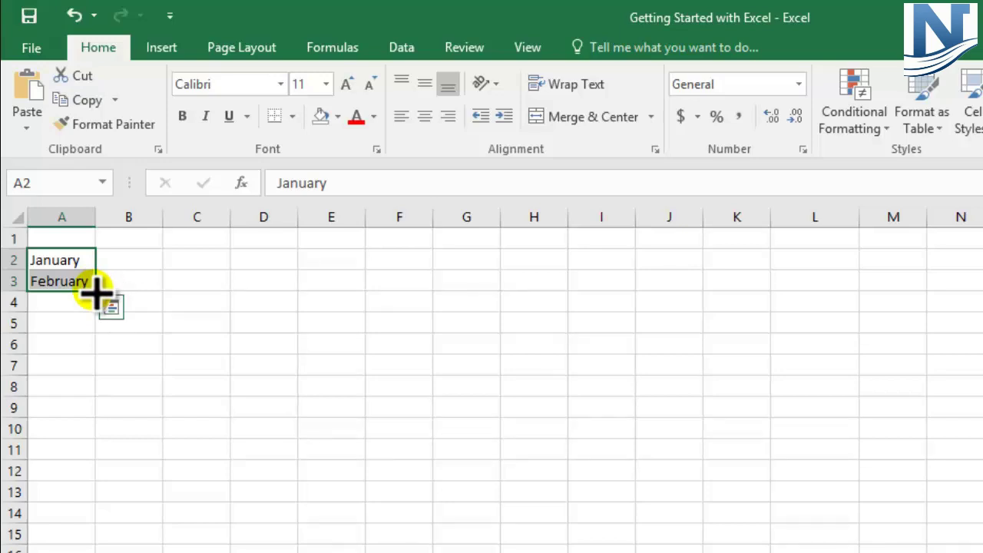
drag(97, 305, 99, 393)
drag(98, 401, 102, 499)
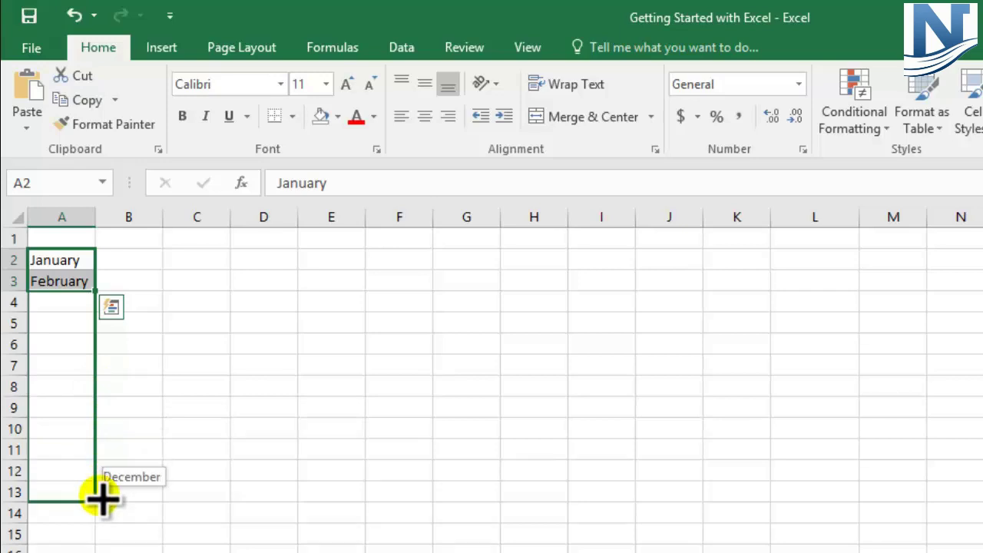
drag(102, 499, 99, 493)
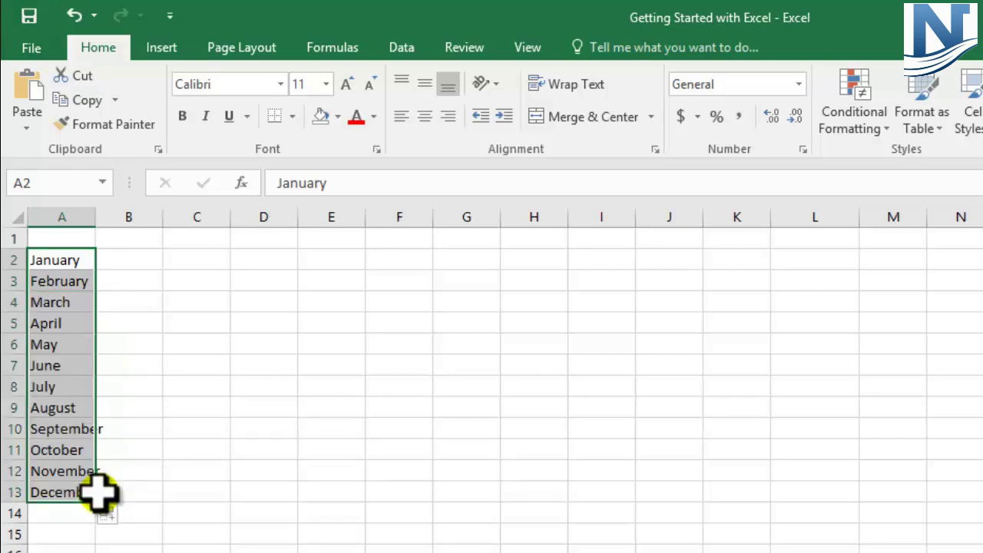
click(241, 500)
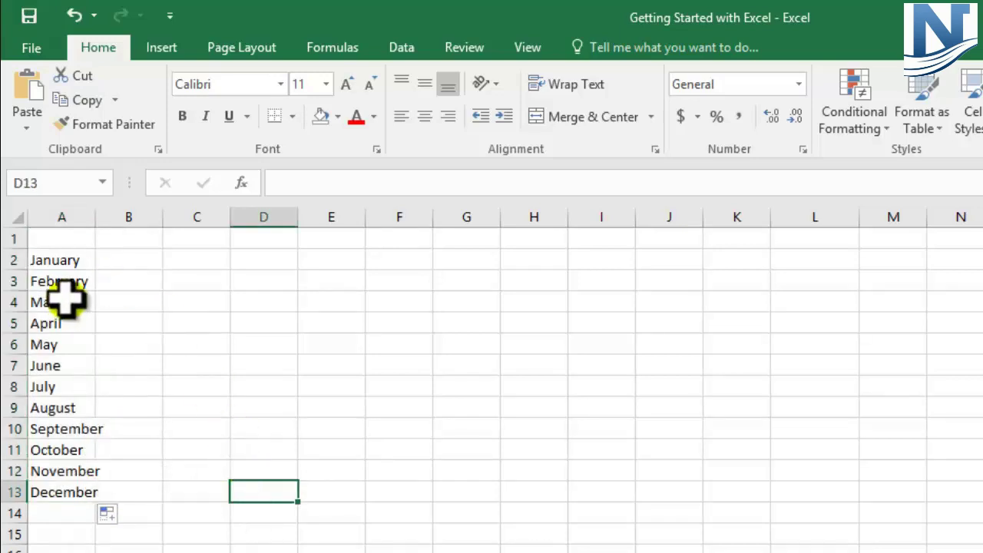
drag(72, 261, 73, 280)
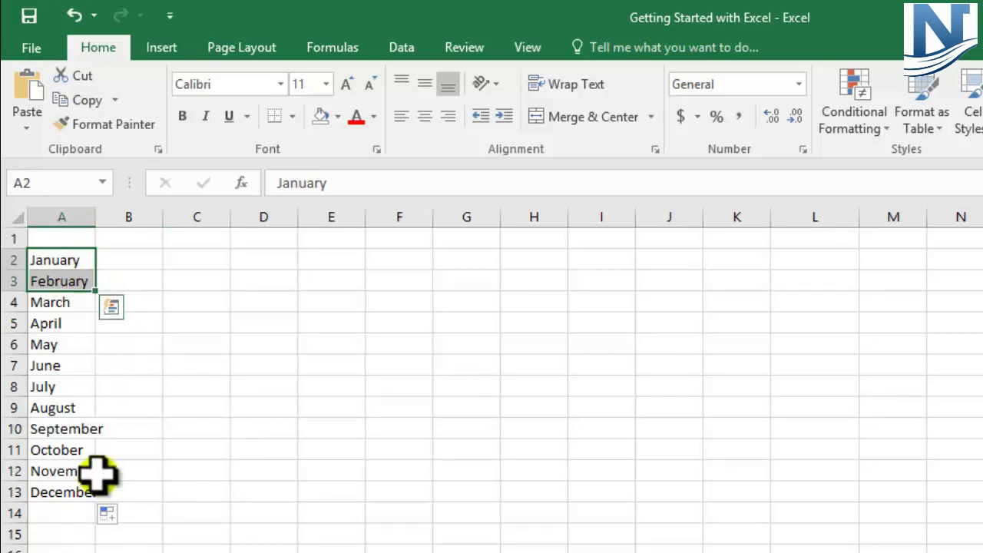
click(76, 495)
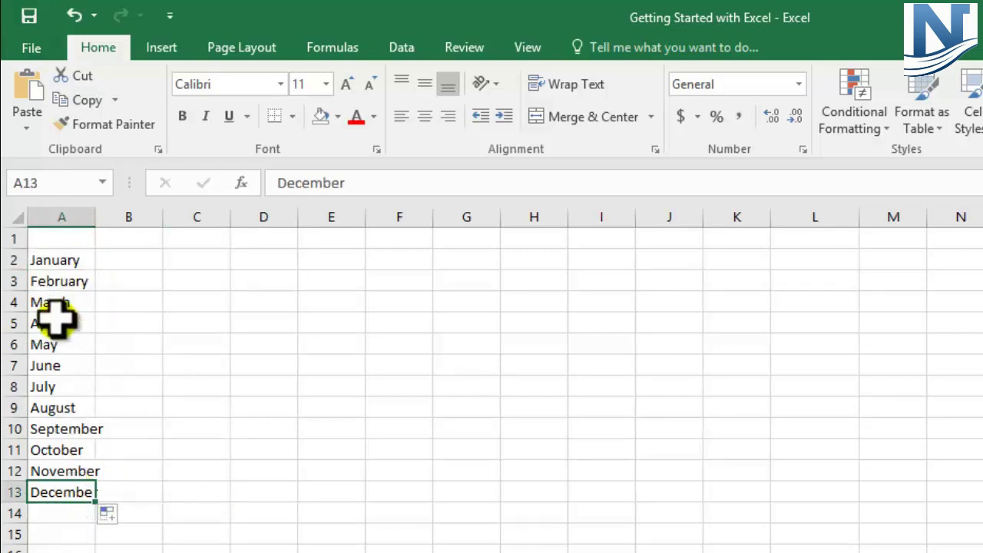
click(51, 265)
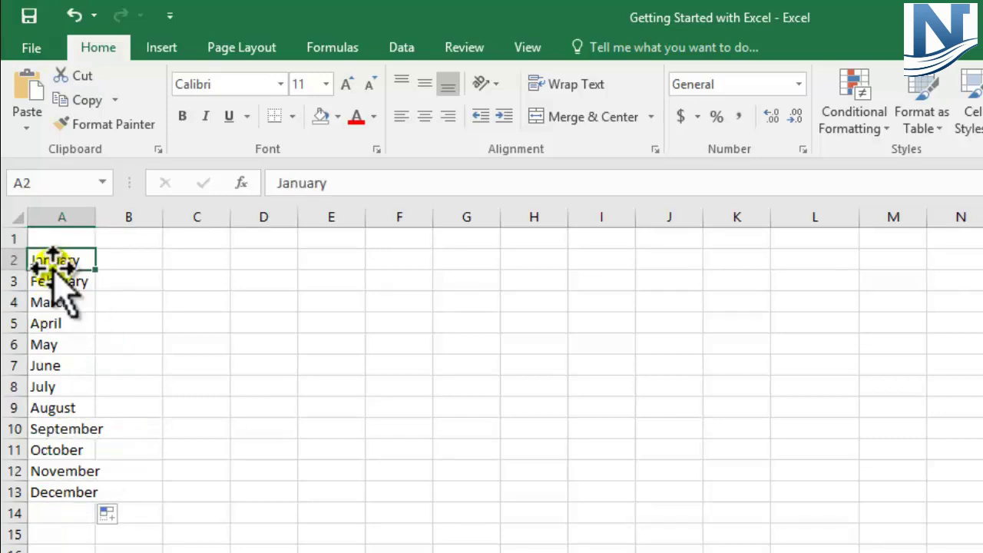
click(57, 282)
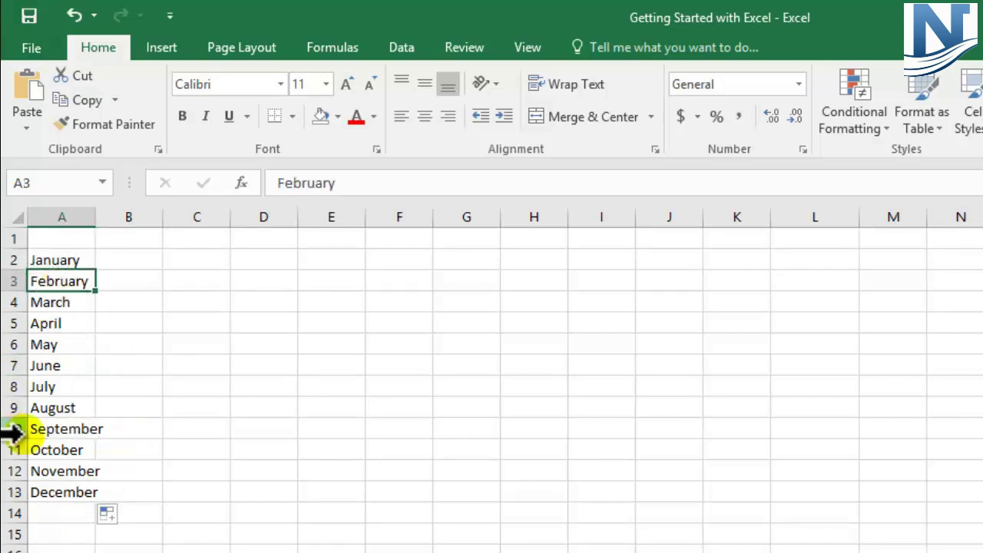
- Enter the numbers 1, 2 and 3 in cells C2, C3 and C4
click(125, 262)
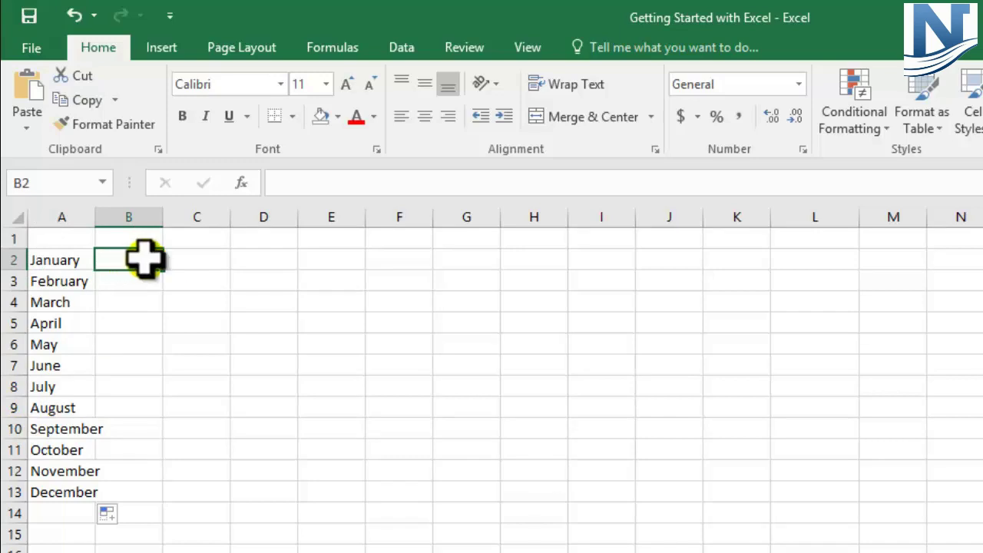
click(179, 261)
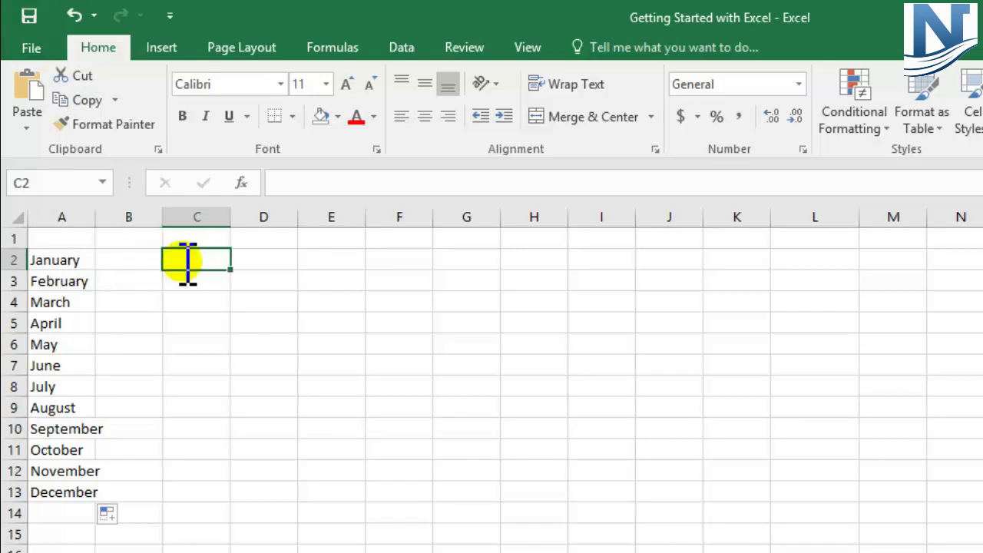
text(1)
key(Return)
text(2)
key(Return)
text(3)
key(Return)
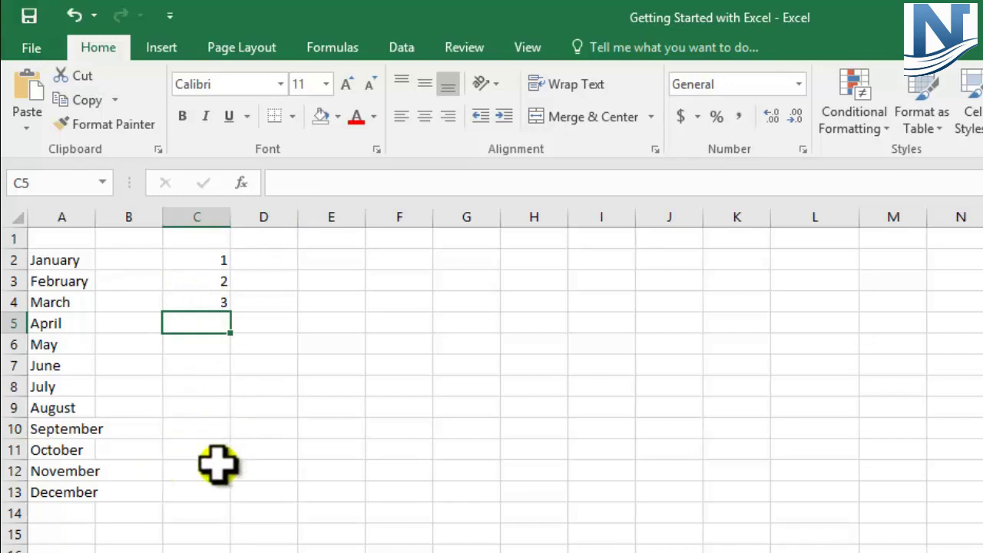
- Extend the number series from C2:C4 down to 12 in cell C13, and make C2 the active cell
drag(201, 262, 203, 296)
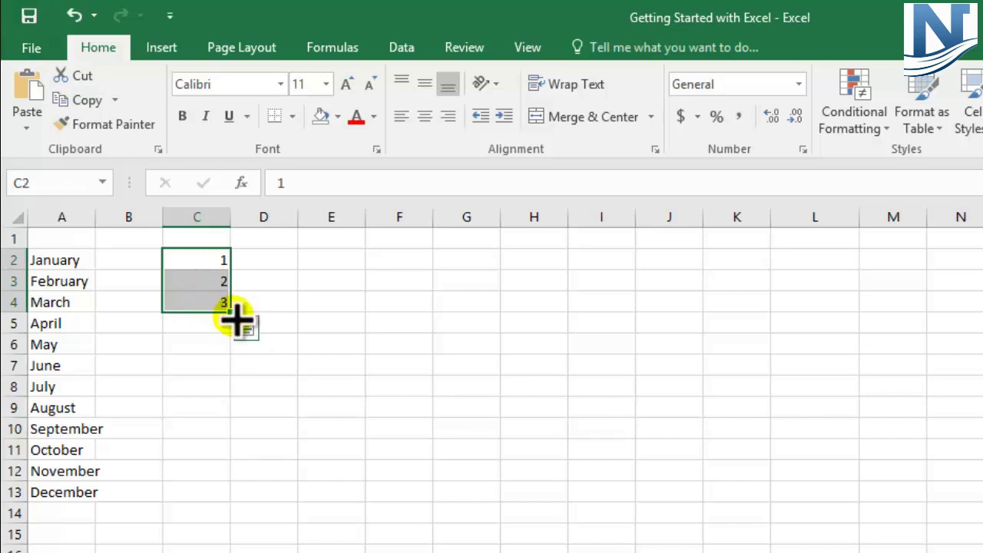
drag(230, 309, 238, 505)
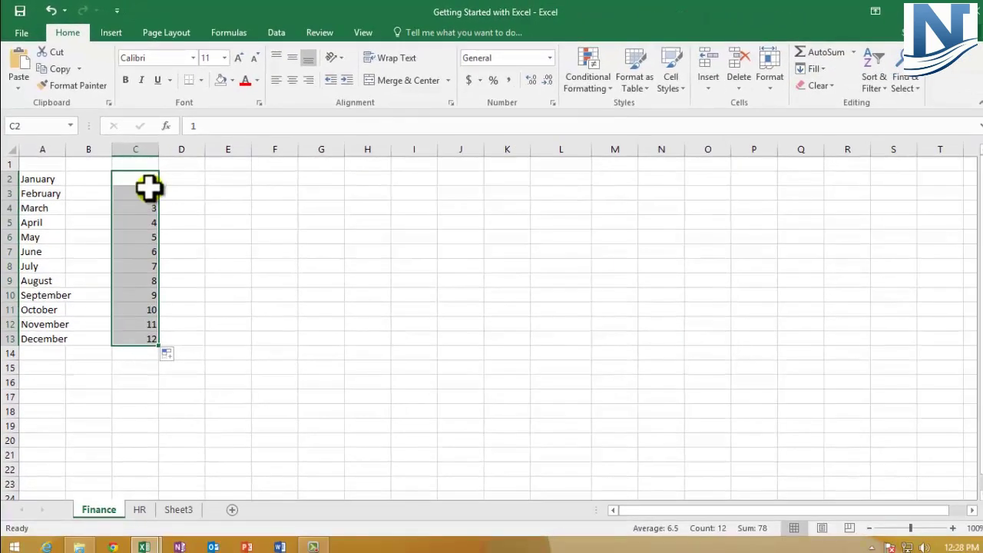
click(208, 265)
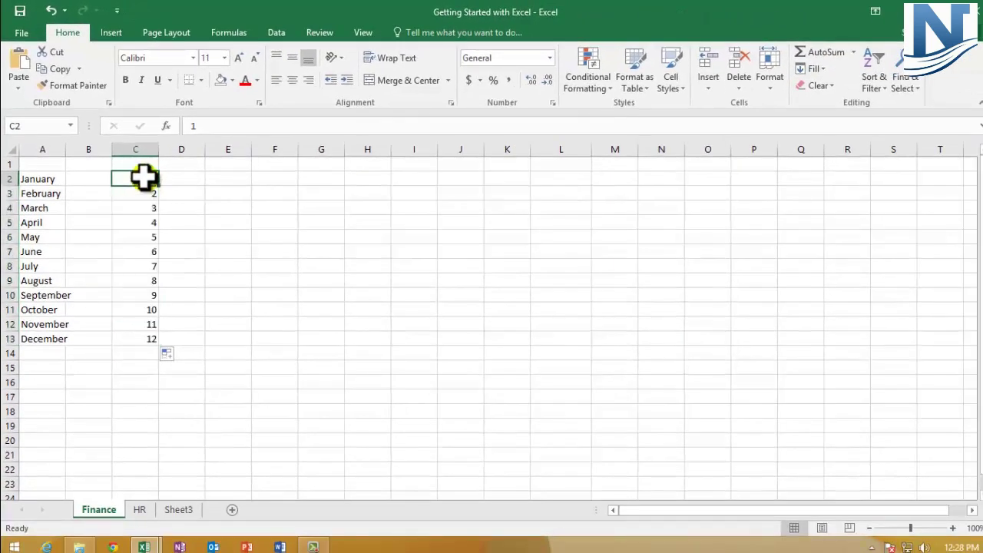